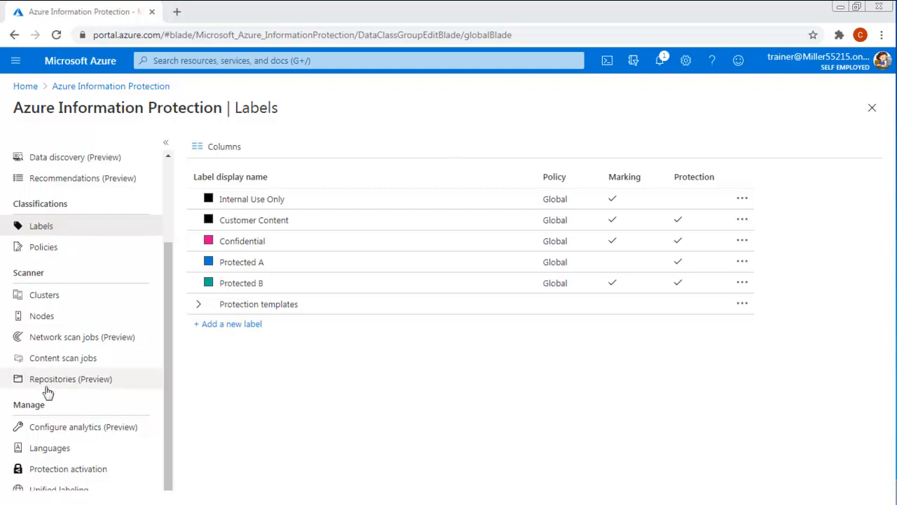
Open Security Center and look through its Overview page
left_click(15, 61)
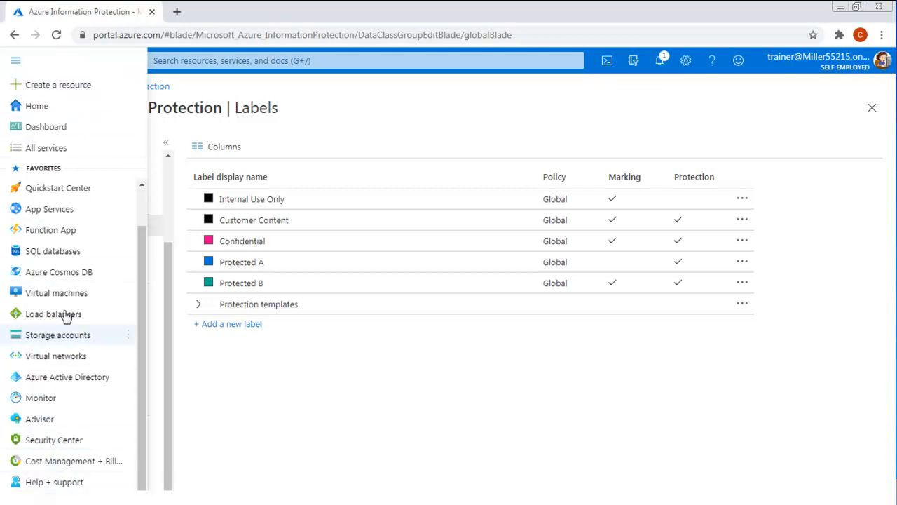
left_click_drag(138, 335, 142, 452)
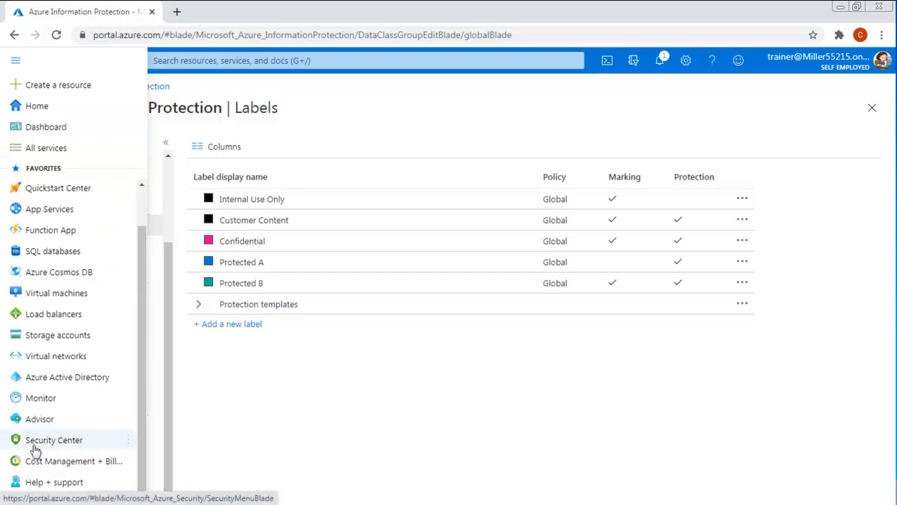
key("Escape")
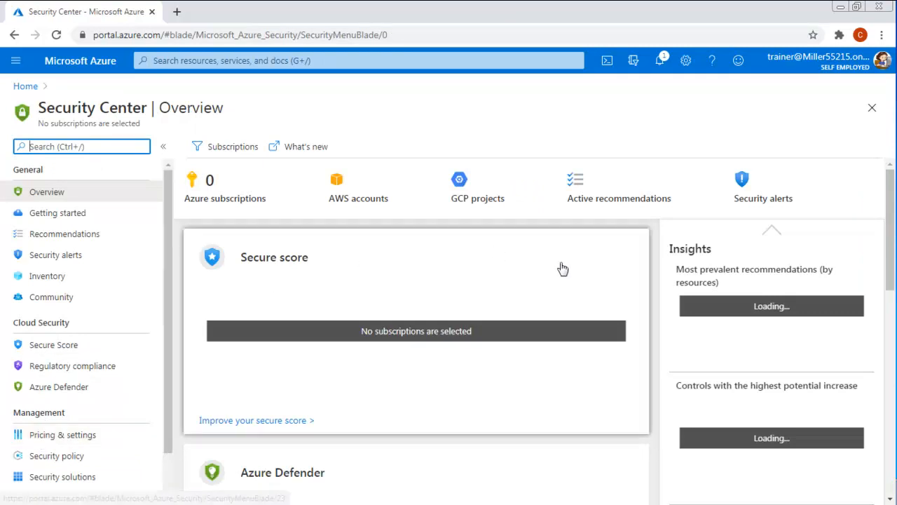
scroll(887, 275, "down", 9)
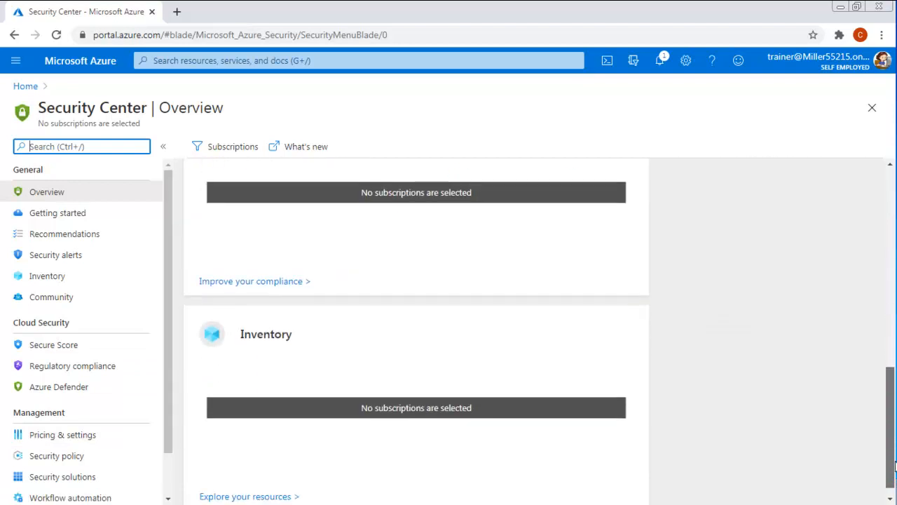
scroll(891, 300, "up", 7)
scroll(892, 300, "up", 2)
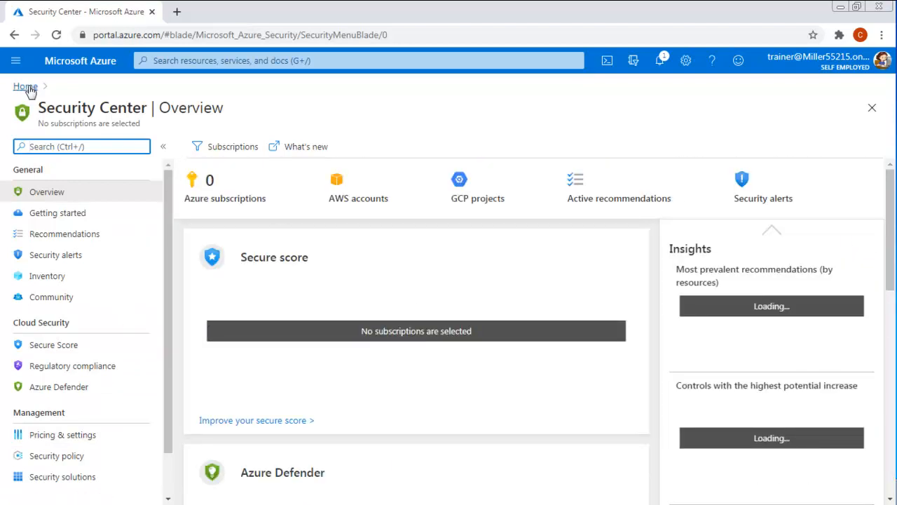
Search the portal for "informa" and open the Azure Information Protection service
left_click(155, 60)
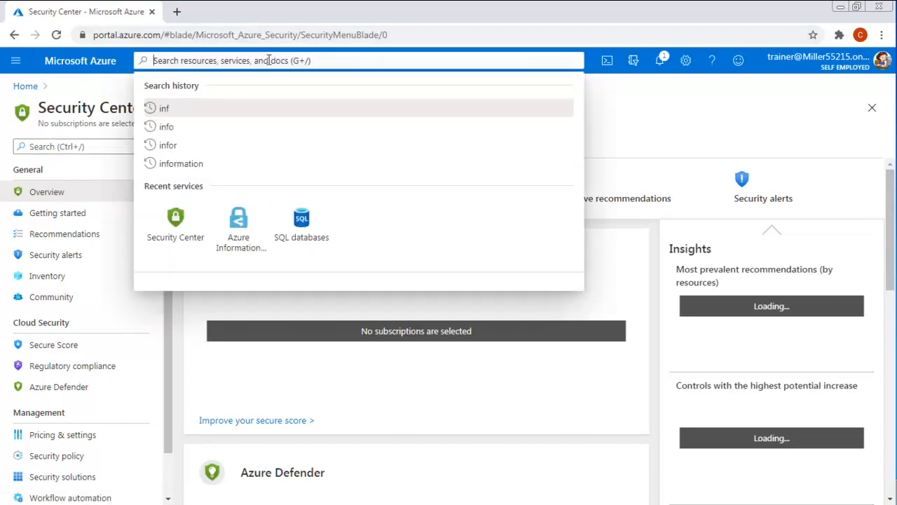
type("infora")
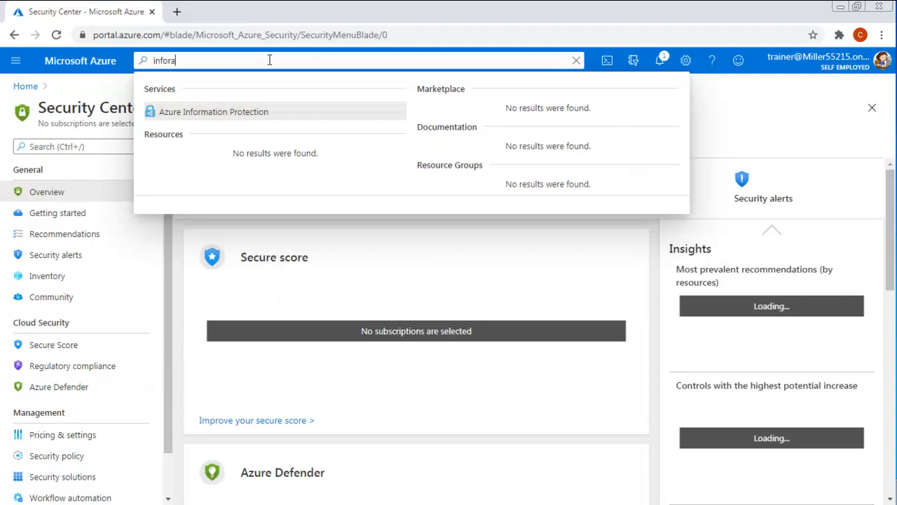
key("BackSpace")
type("ma")
left_click(219, 115)
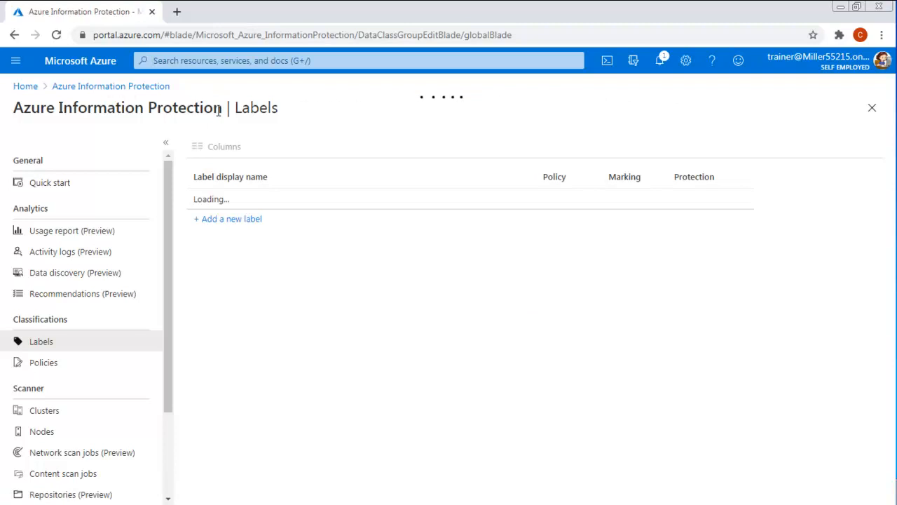
Look through the Quick start page of Azure Information Protection
left_click(62, 185)
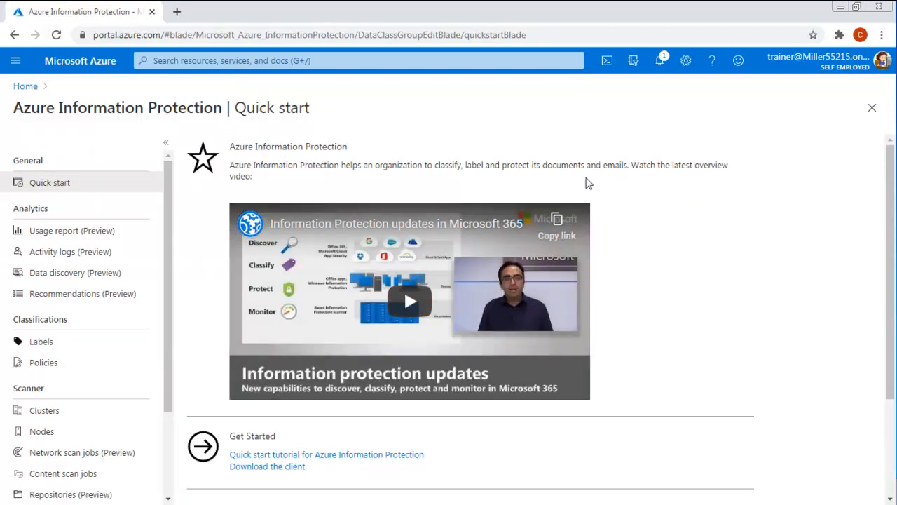
scroll(759, 344, "down", 2)
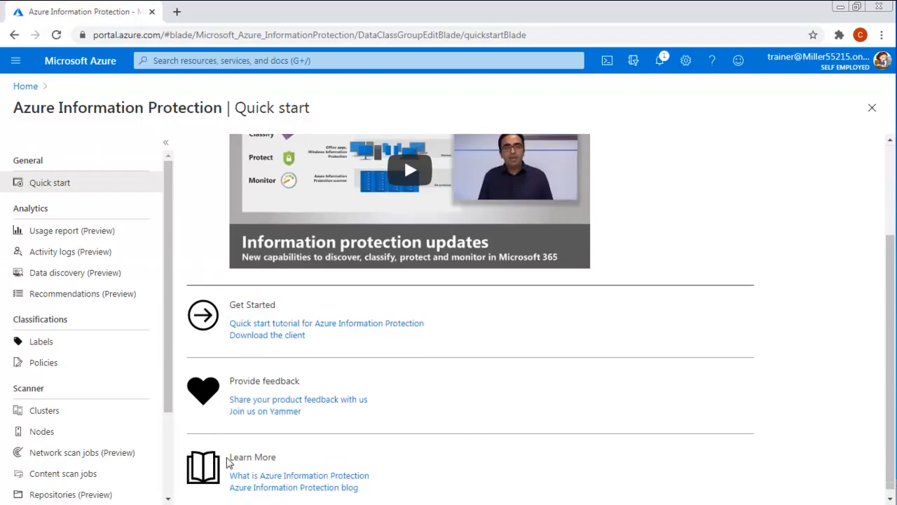
scroll(540, 425, "up", 2)
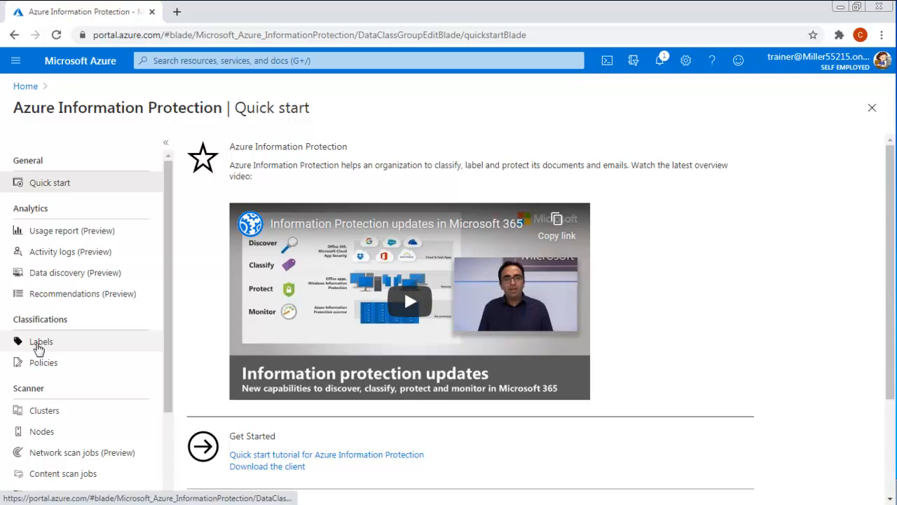
Add a new label named "Default Document Classification" with the description "All documents not otherwised labelled"
left_click(38, 345)
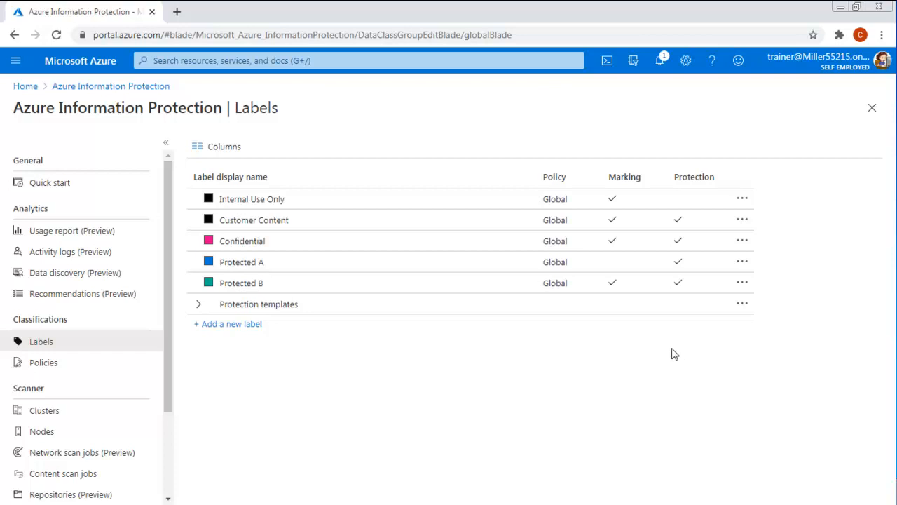
left_click(237, 324)
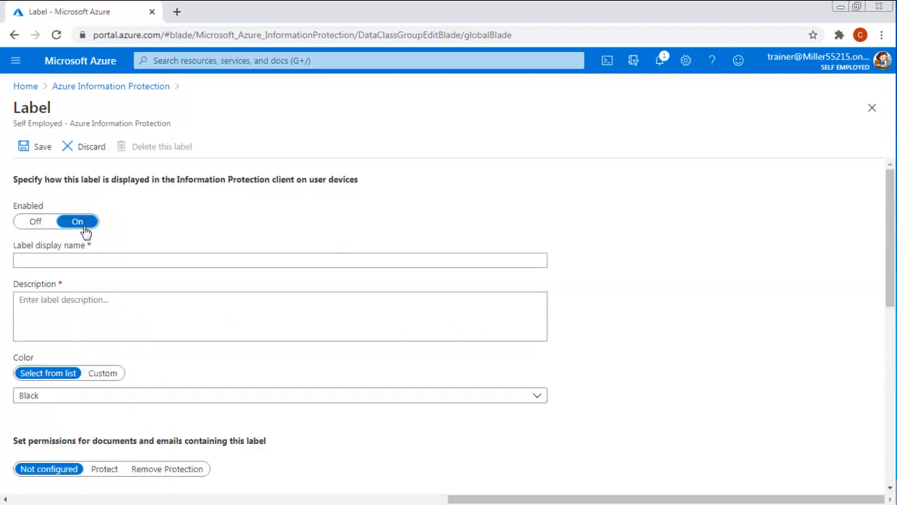
left_click(24, 260)
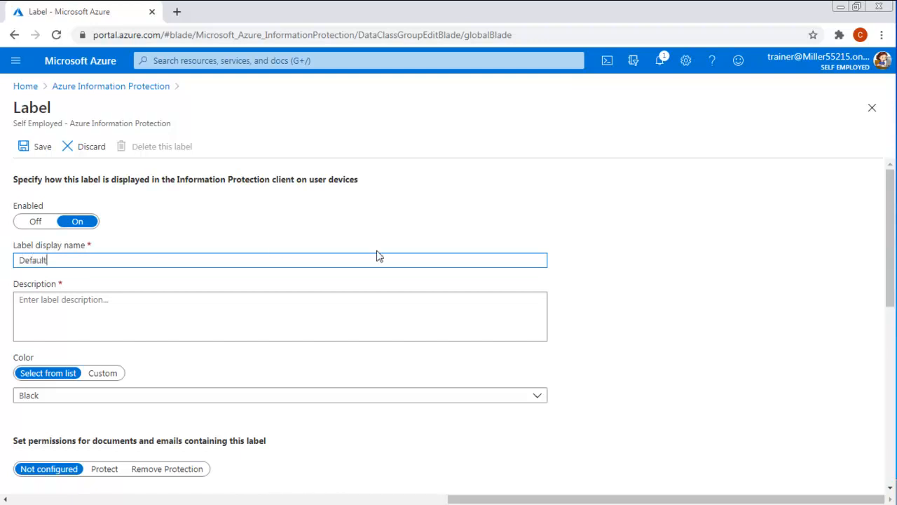
type("Default Document Classification")
left_click(53, 296)
type("All documents not otherwised labelled")
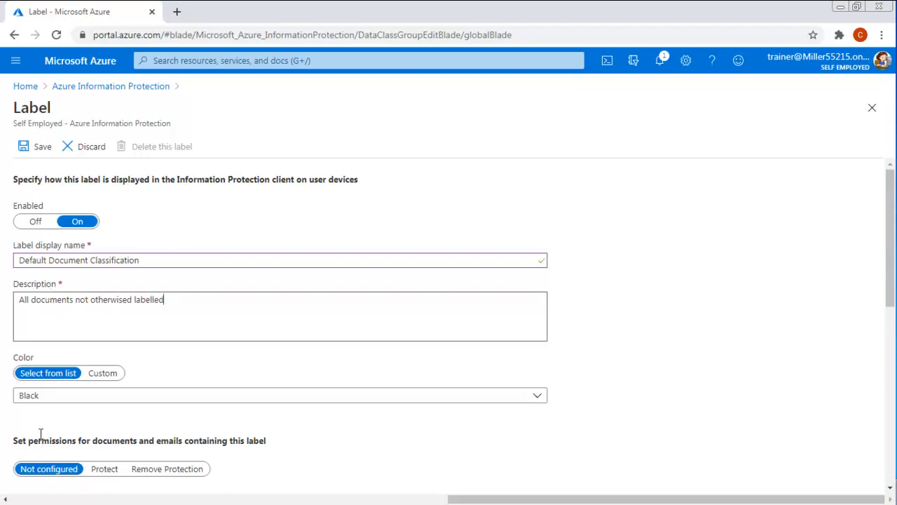
Set the new label's color to Orange
left_click(71, 401)
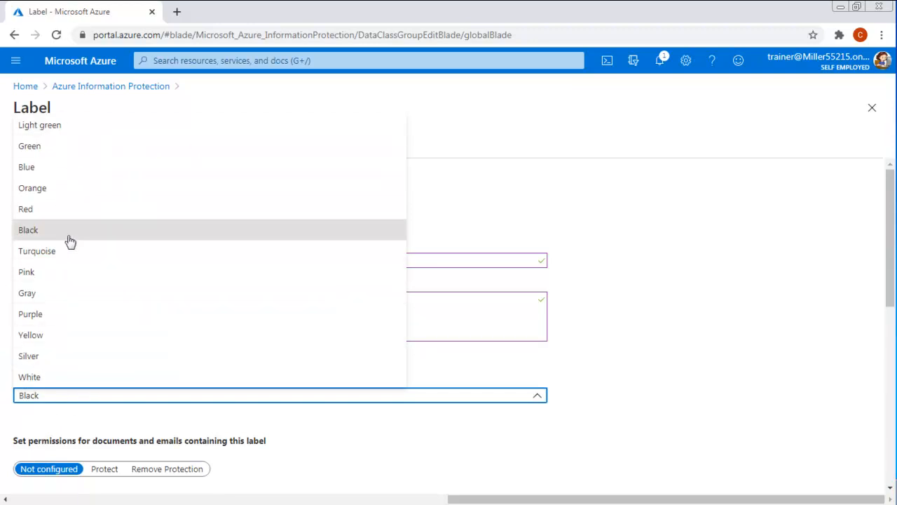
left_click(39, 187)
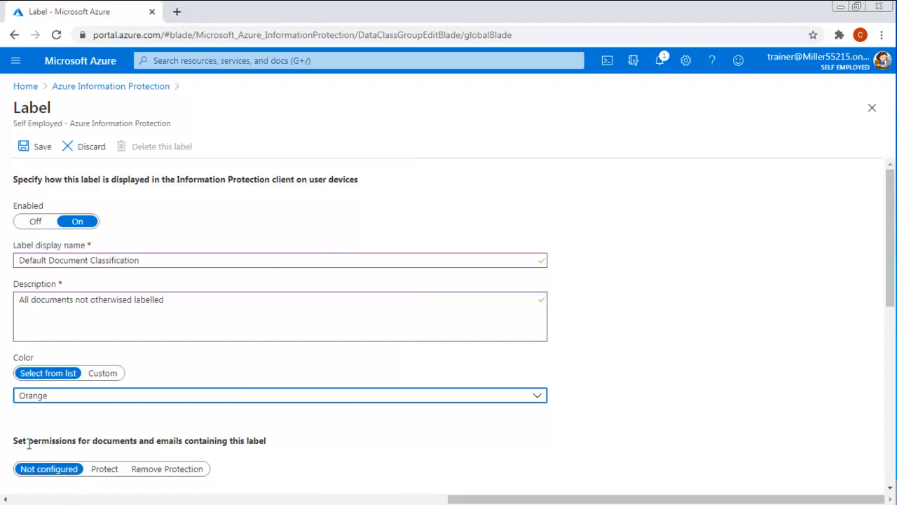
left_click(631, 371)
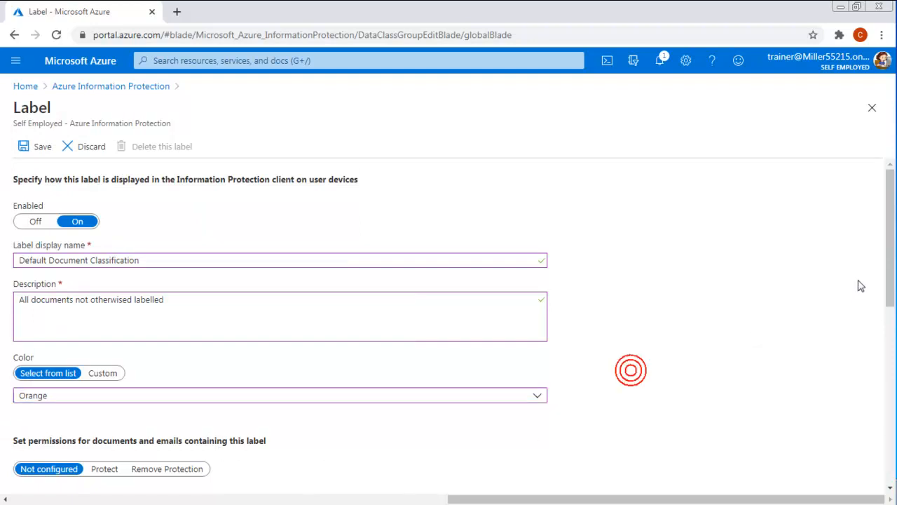
Enable a footer for documents with this label and set its text to "Default Internal Document Classification"
left_click_drag(888, 287, 891, 367)
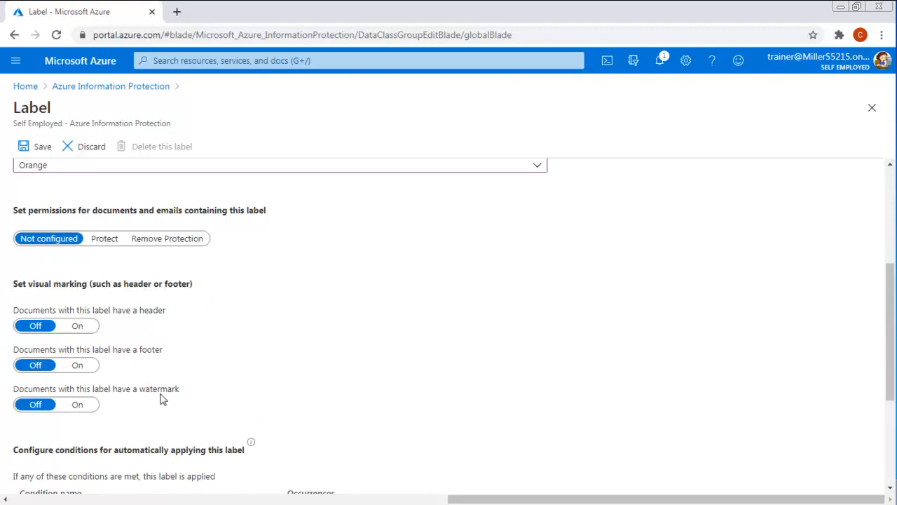
left_click(74, 368)
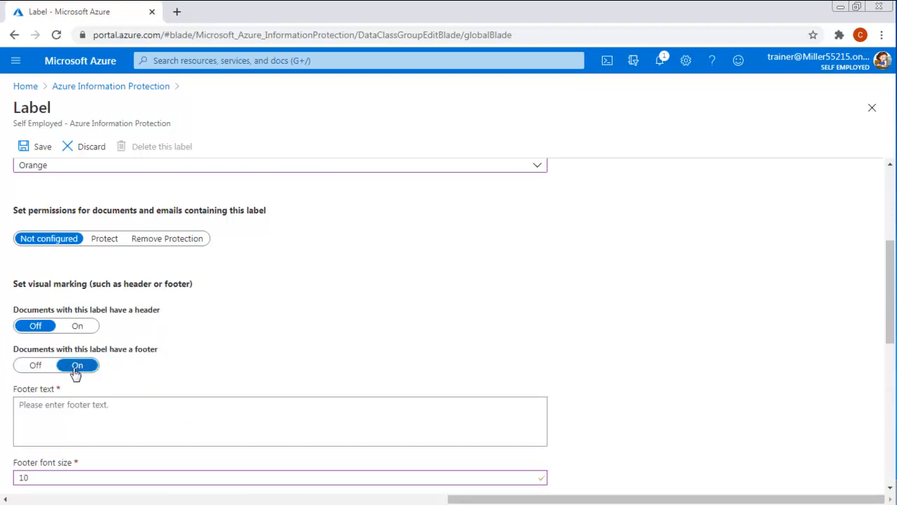
left_click(52, 413)
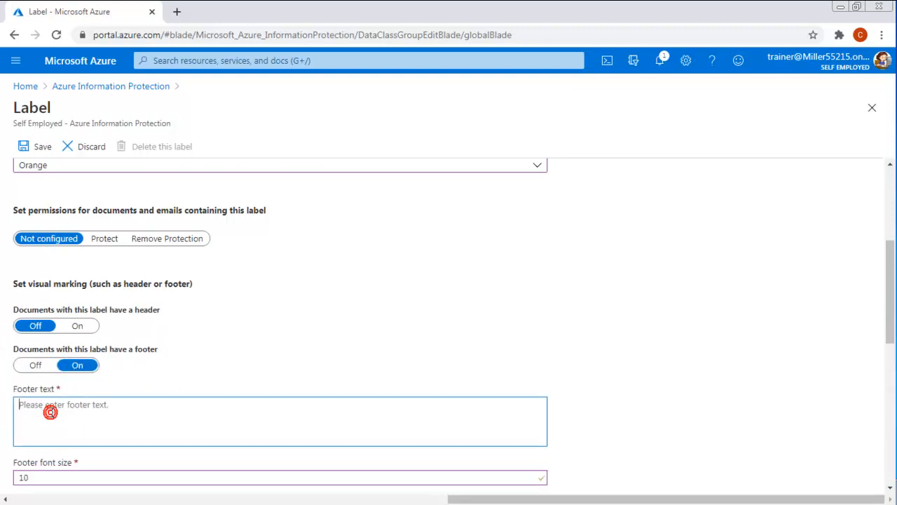
type("Defa")
type("ult Lable")
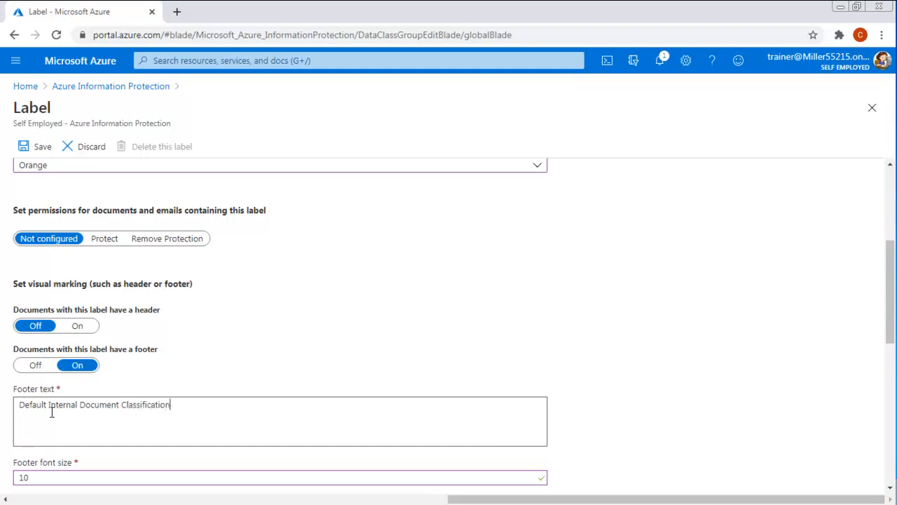
Set the footer font size to 12 and its custom font name to verdana
scroll(51, 412, "down", 2)
left_click_drag(34, 412, 2, 411)
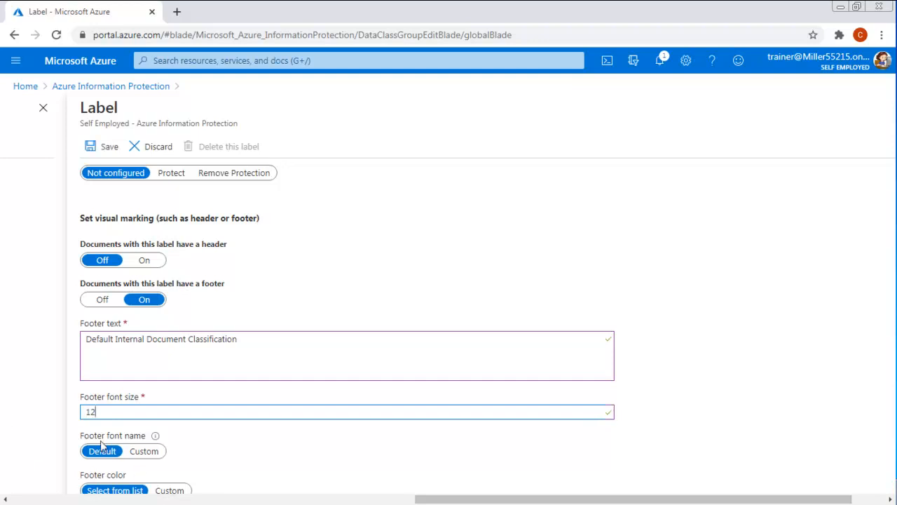
left_click(234, 438)
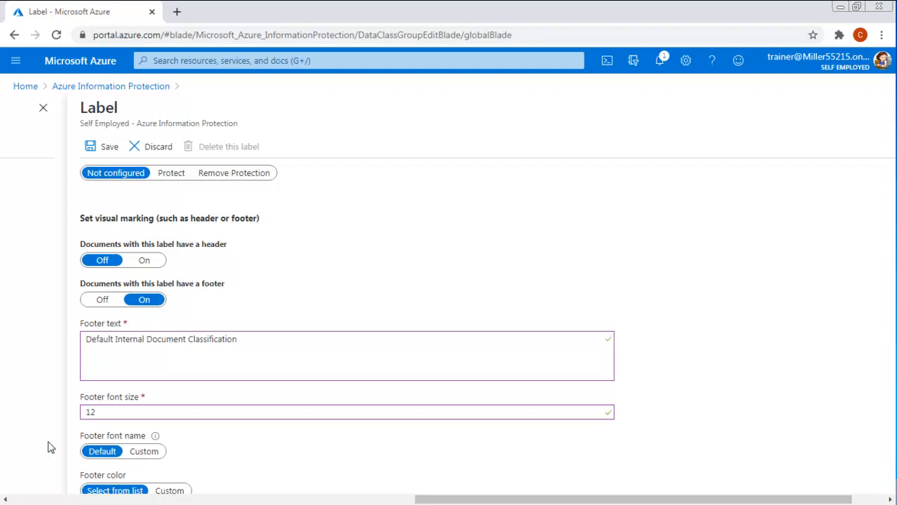
left_click(145, 453)
scroll(224, 430, "down", 2)
left_click(117, 342)
type("Verda")
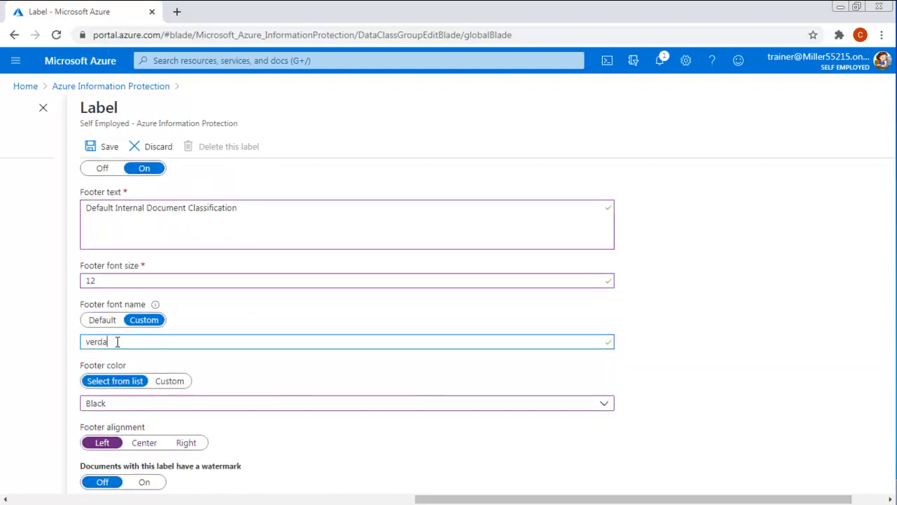
type("na")
left_click(221, 375)
Set the footer color to Gray and its alignment to Center
left_click(96, 405)
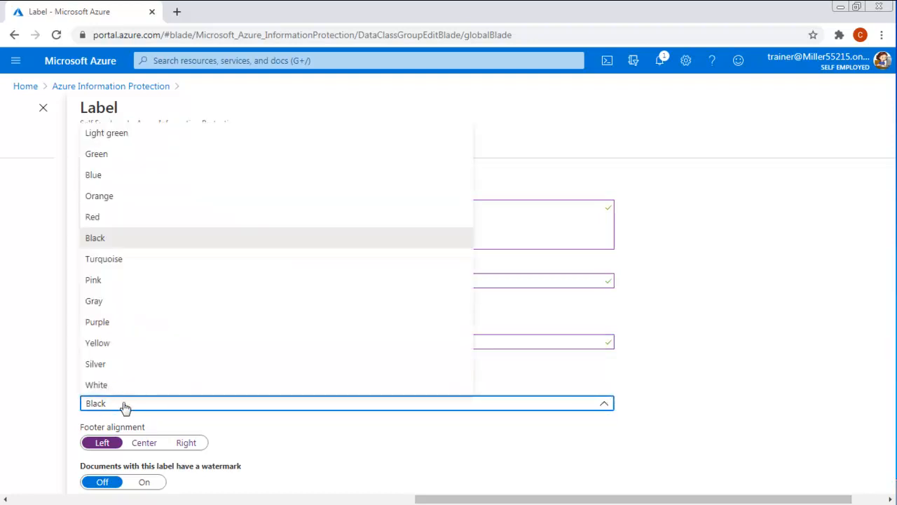
left_click(106, 302)
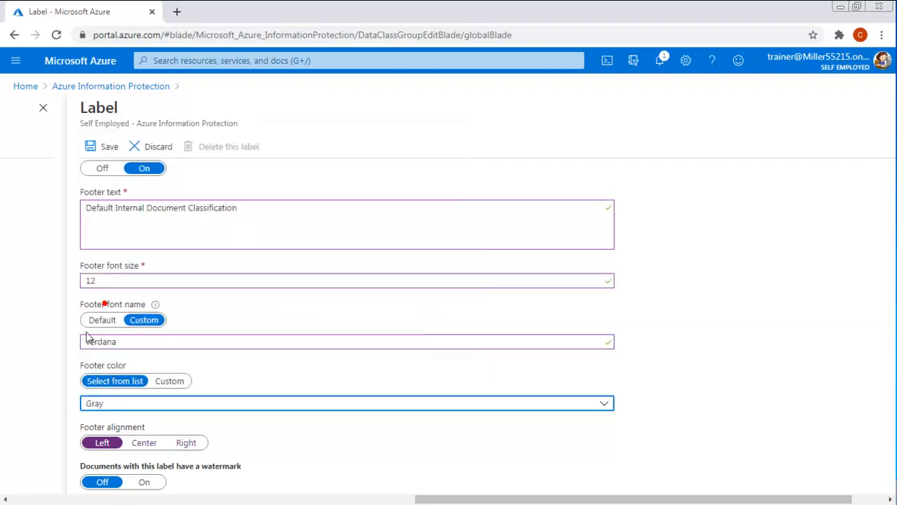
scroll(246, 369, "down", 2)
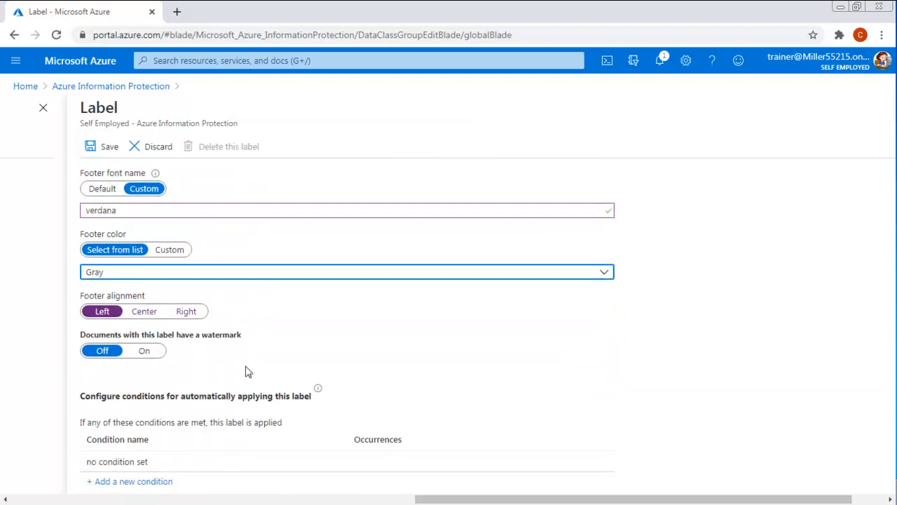
left_click(145, 314)
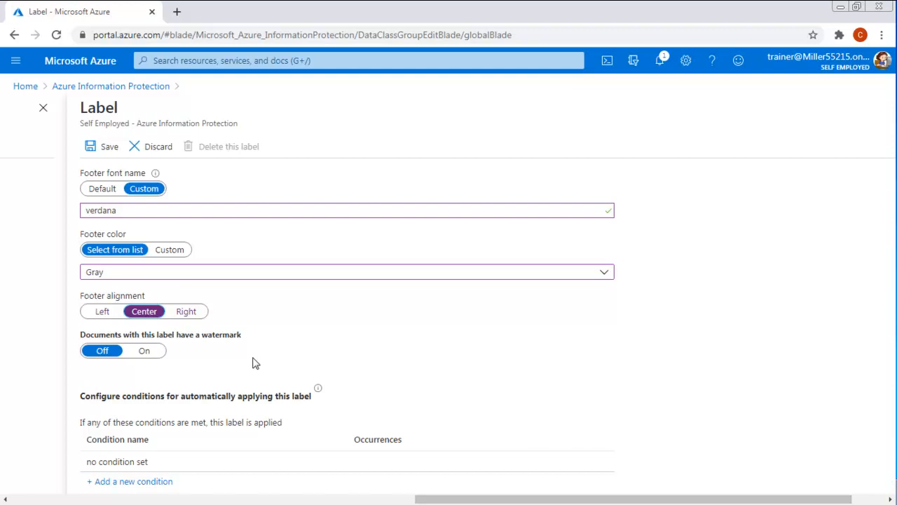
Save the new label and confirm publishing it
scroll(255, 362, "down", 2)
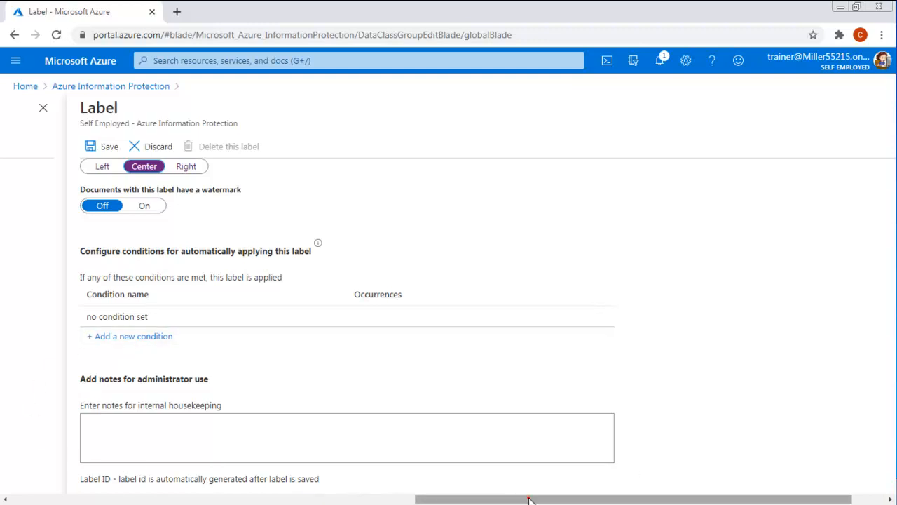
left_click_drag(529, 499, 406, 465)
left_click_drag(422, 498, 519, 499)
left_click(193, 149)
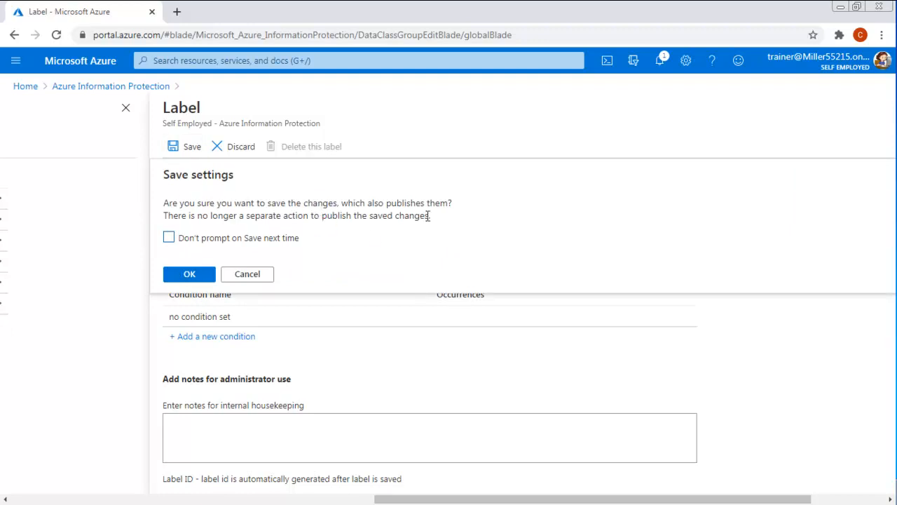
left_click(181, 278)
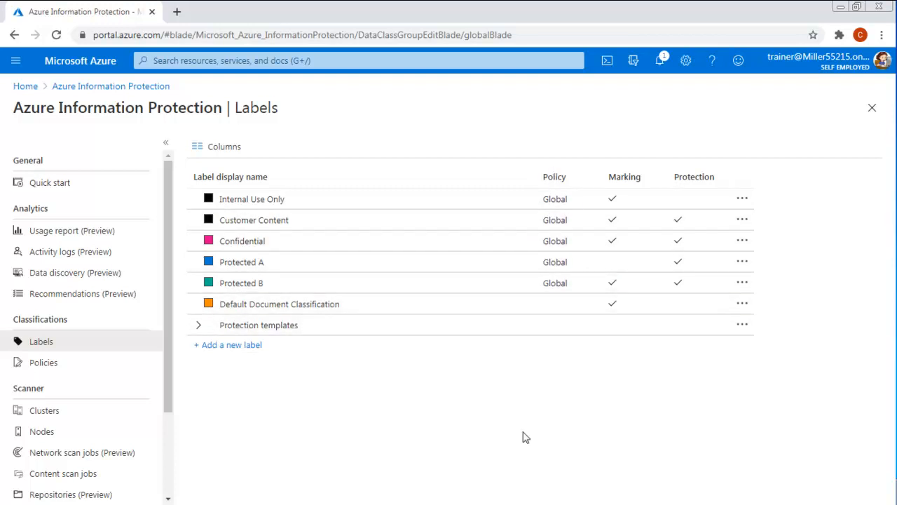
View the policies list, return to the labels and open the Default Document Classification label
left_click(41, 364)
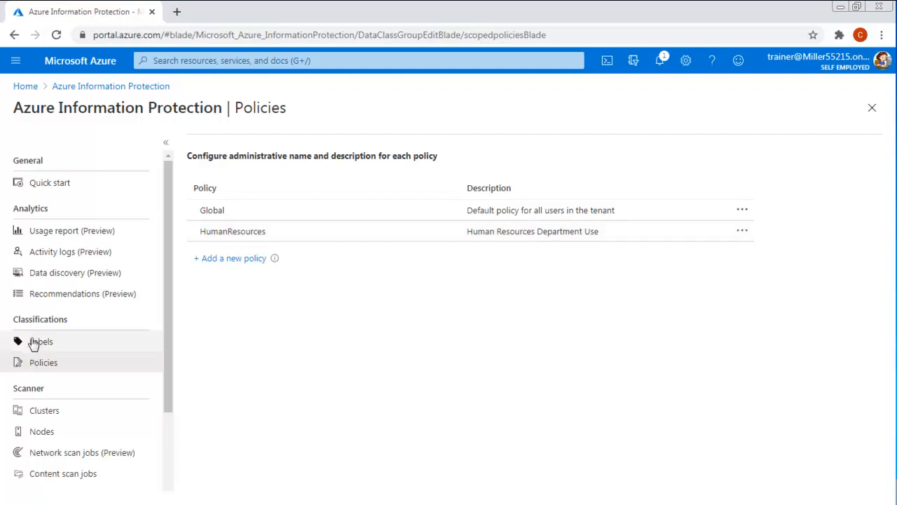
left_click(32, 341)
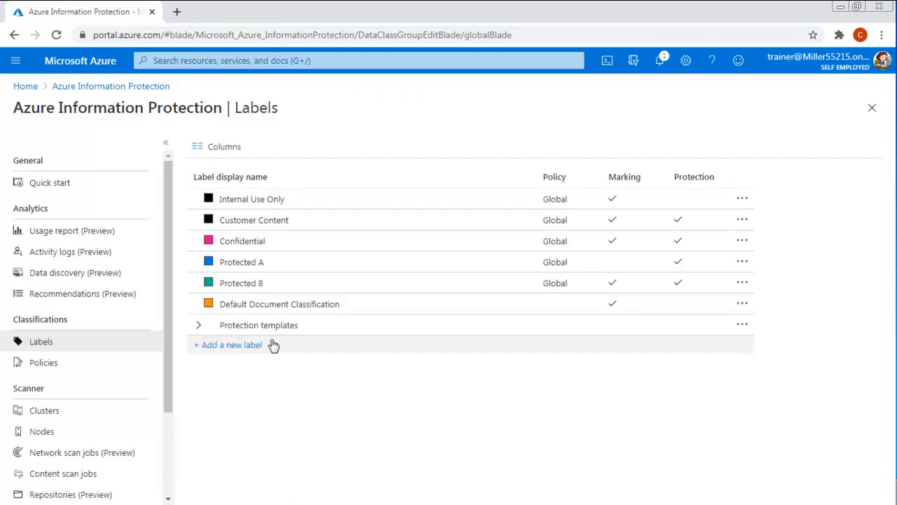
left_click(444, 308)
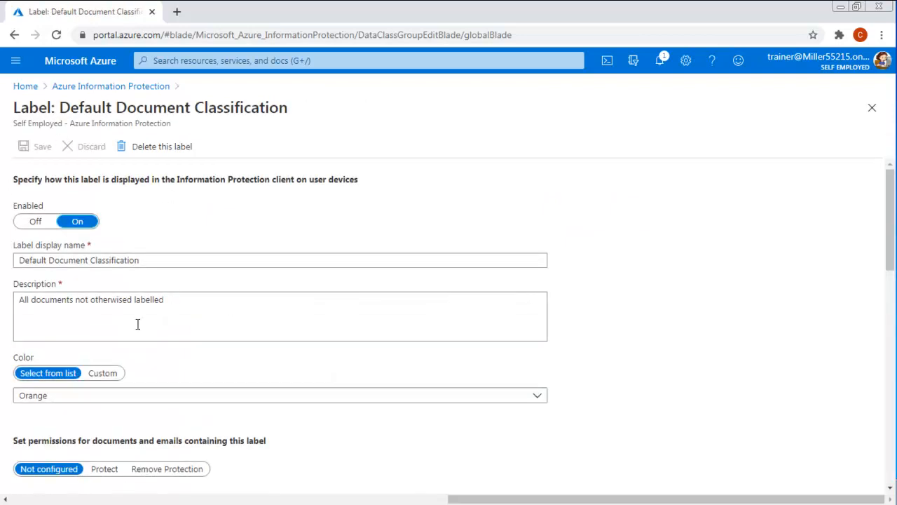
Return to the policies list, open the HumanResources policy's advanced settings, check the EnableAudit value, and save them
left_click(15, 35)
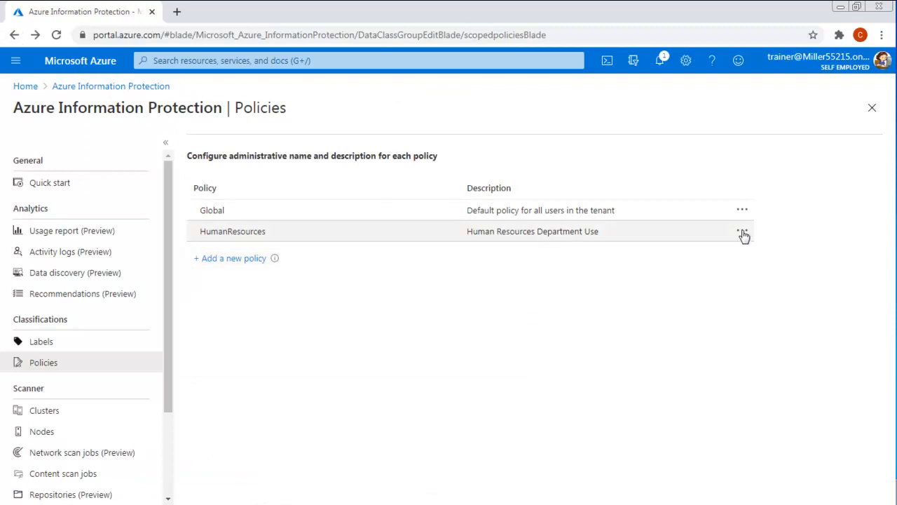
left_click(743, 232)
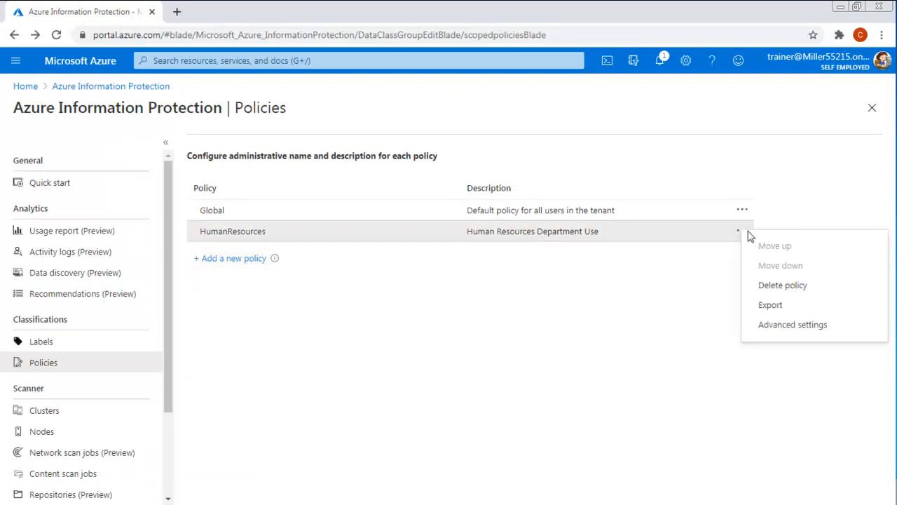
left_click(767, 326)
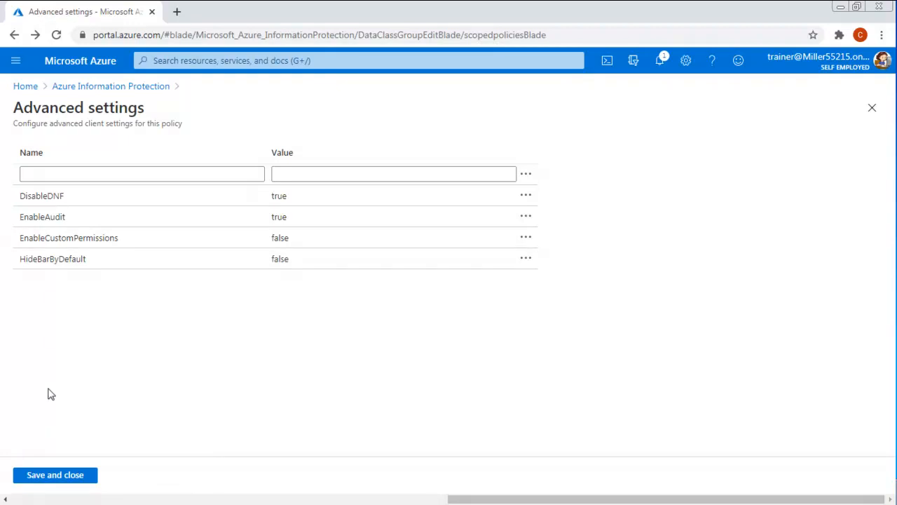
left_click(301, 218)
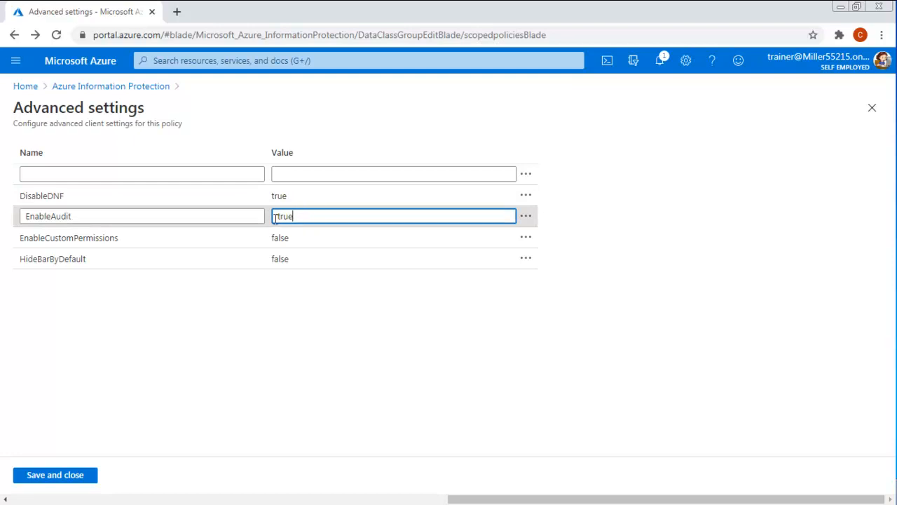
double_click(301, 216)
left_click(226, 344)
left_click(38, 477)
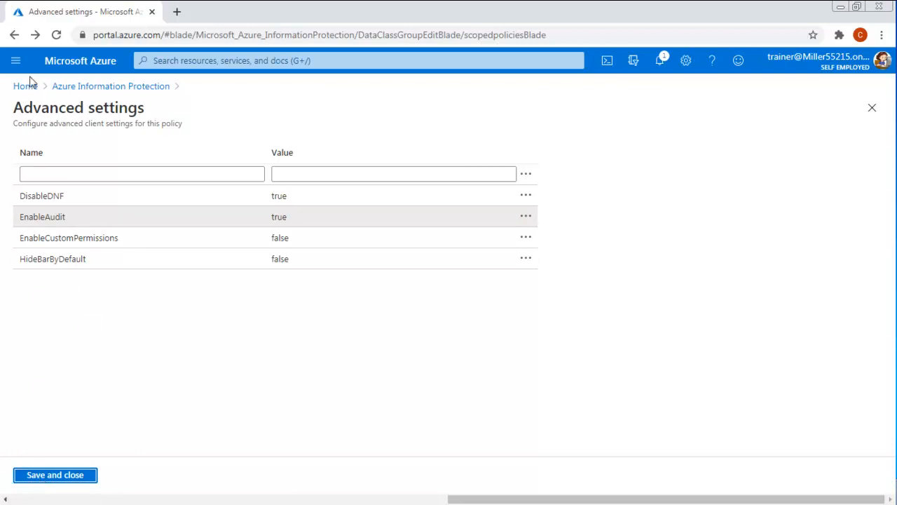
Search the portal for "infor" to reach Azure Information Protection and open the Default Document Classification label
left_click(168, 61)
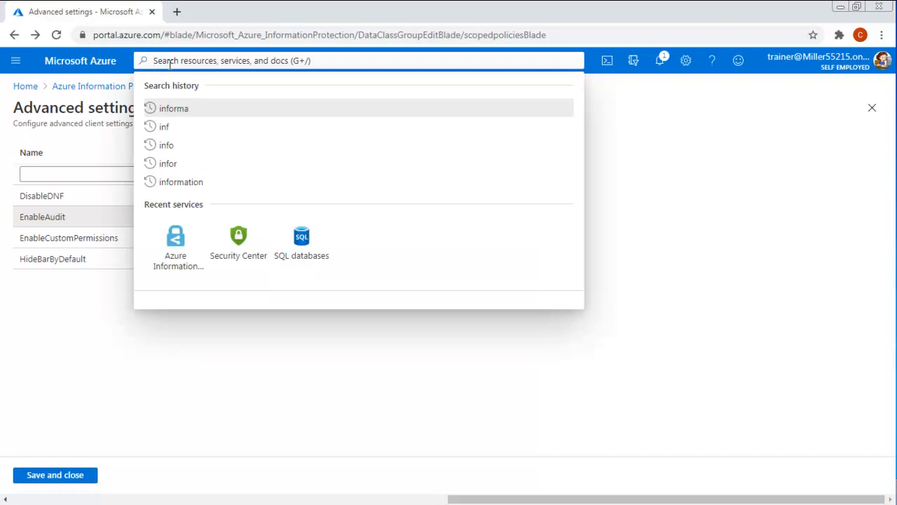
type("infor")
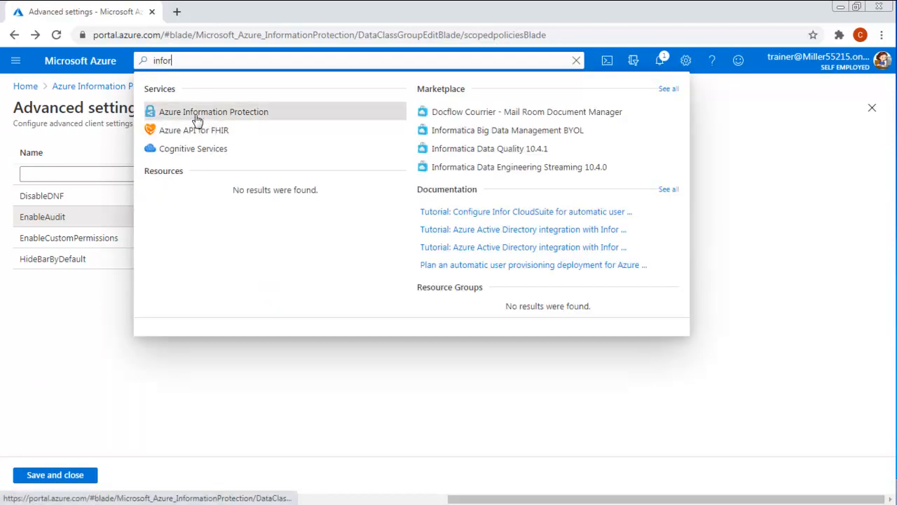
left_click(196, 119)
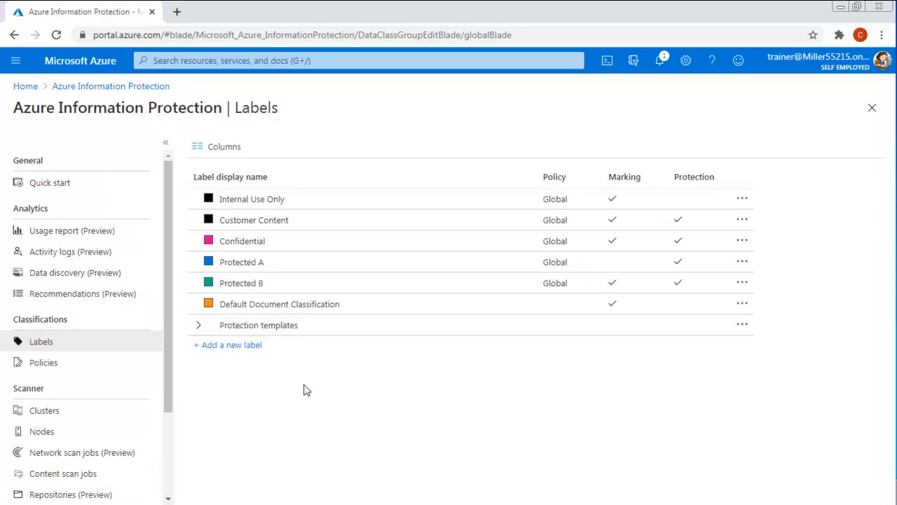
left_click(367, 306)
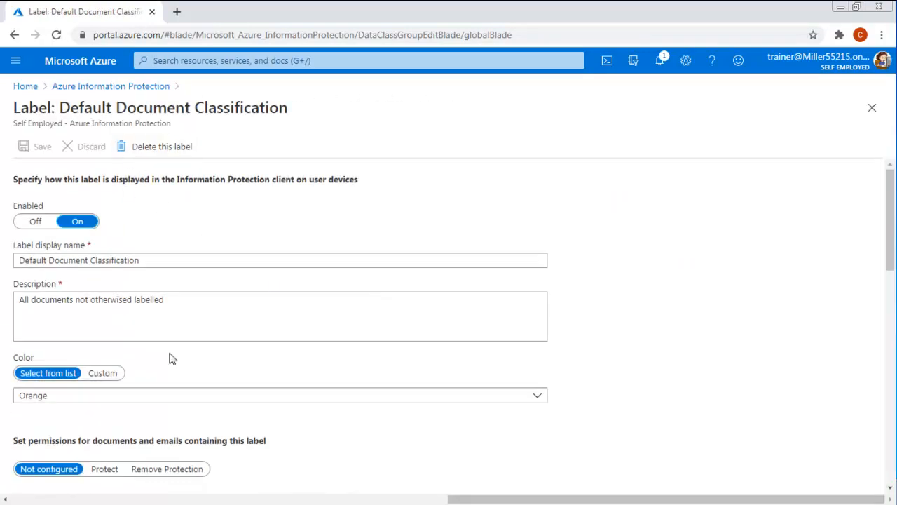
Review the label's permissions, visual marking, automatic conditions and administrator notes settings
scroll(179, 321, "down", 4)
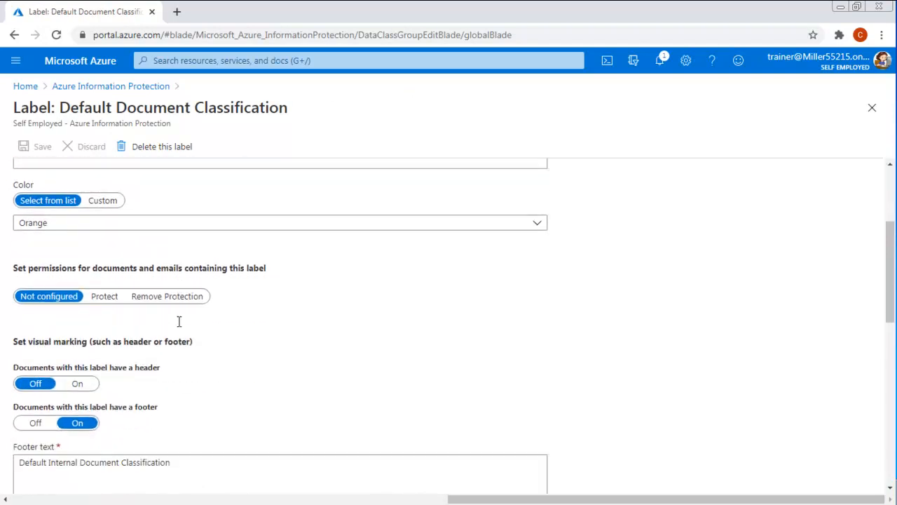
scroll(179, 327, "down", 2)
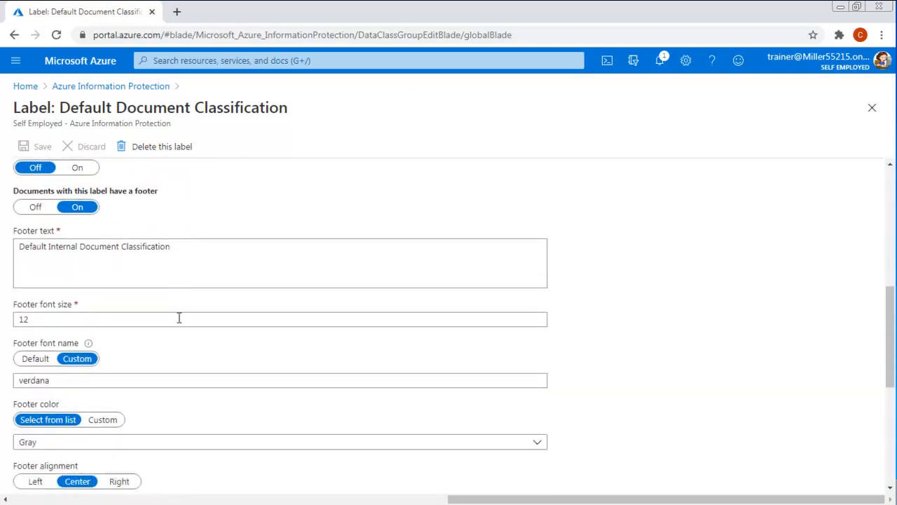
scroll(265, 335, "down", 4)
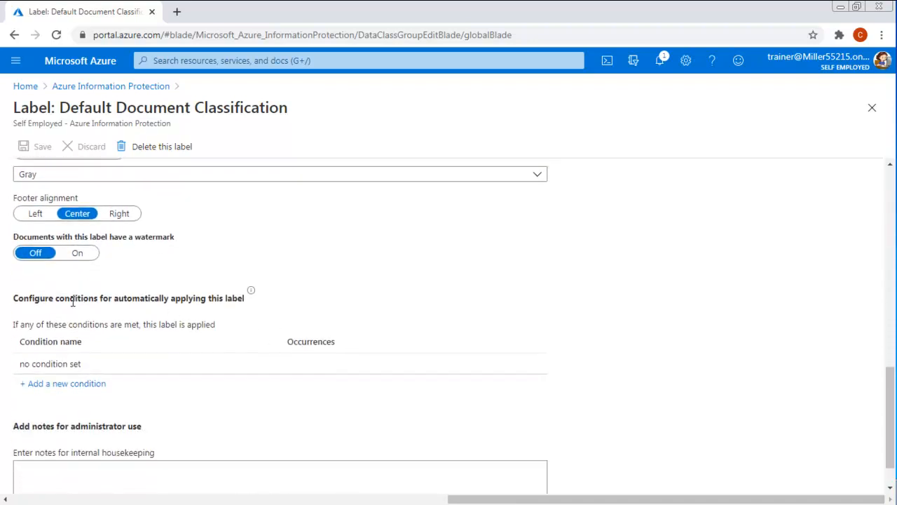
scroll(373, 303, "down", 1)
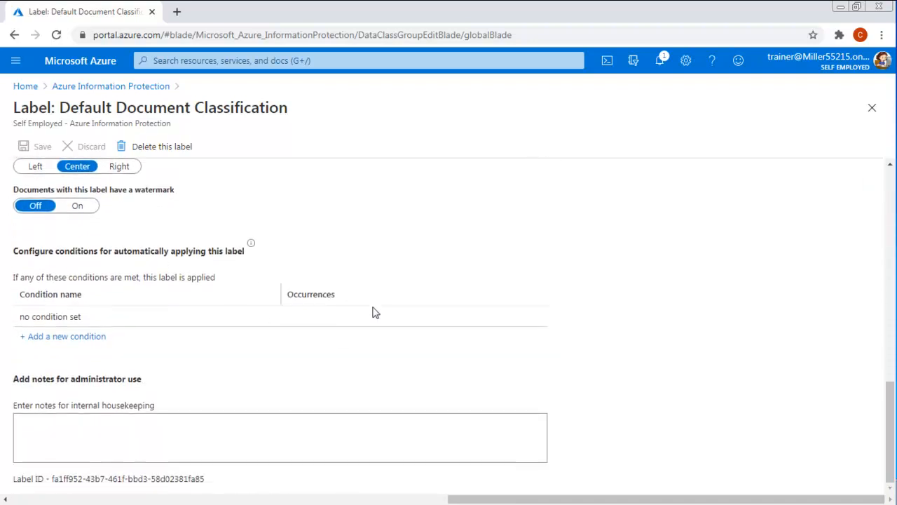
scroll(257, 455, "up", 10)
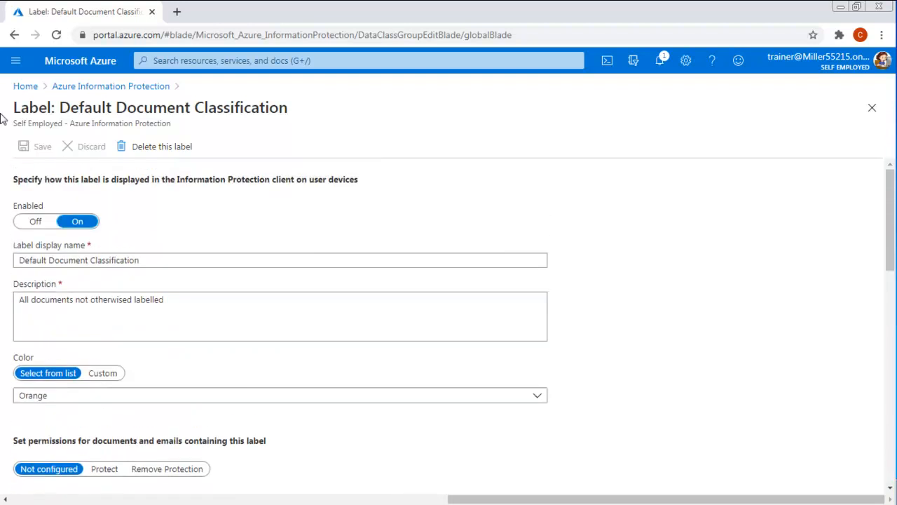
Go back to the policies list, open the HumanResources policy and review its labels and end-user settings
left_click(14, 34)
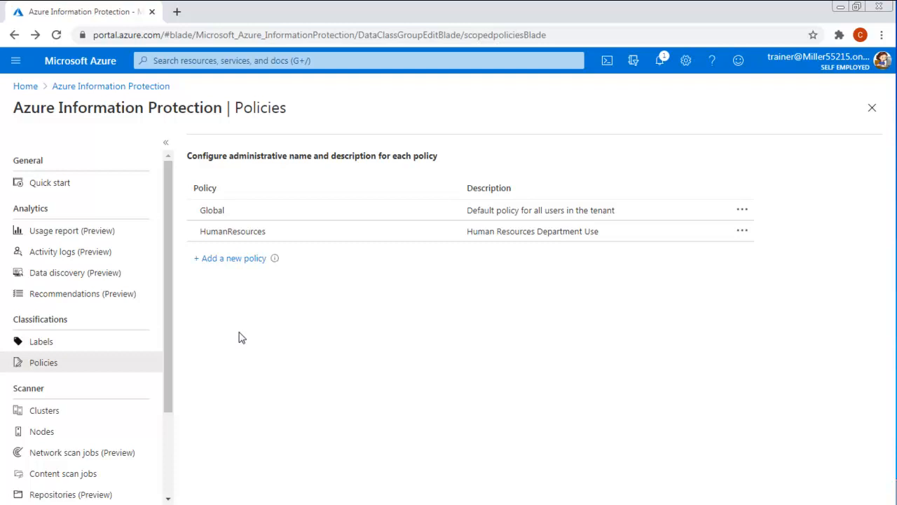
left_click(206, 236)
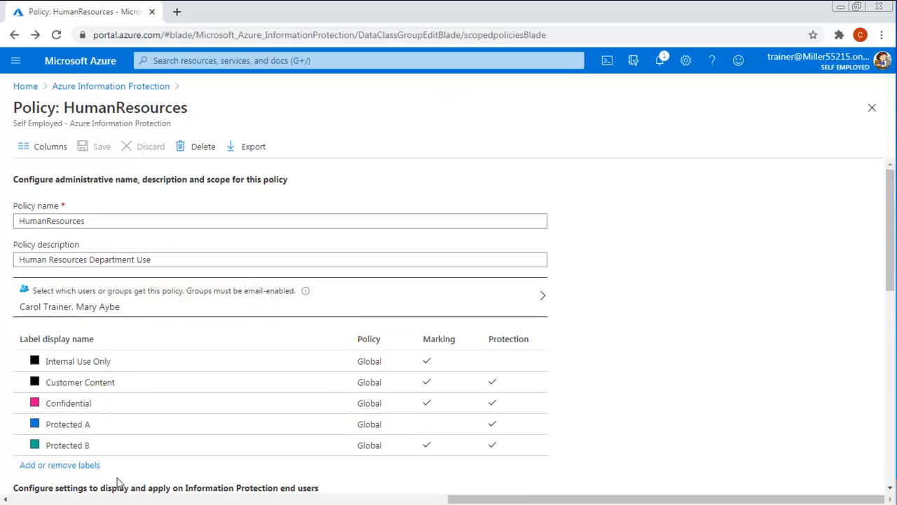
scroll(172, 371, "down", 1)
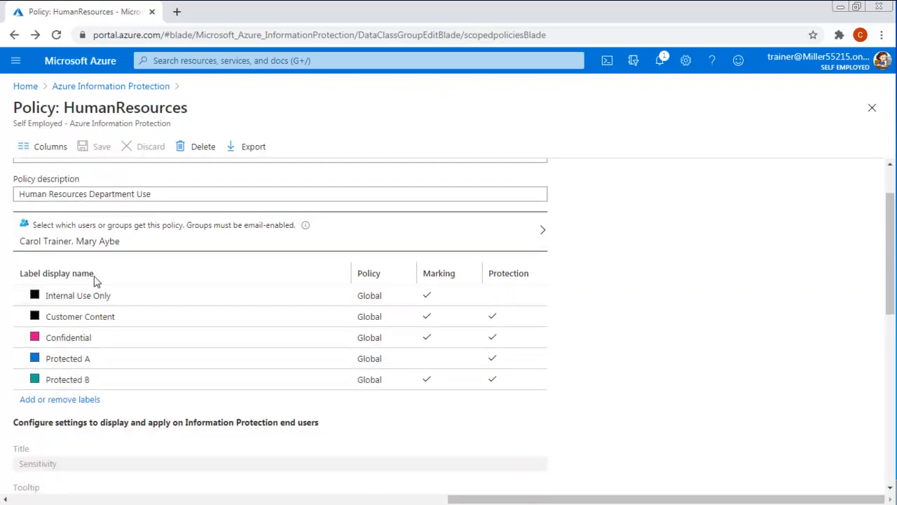
left_click(619, 356)
scroll(619, 356, "down", 2)
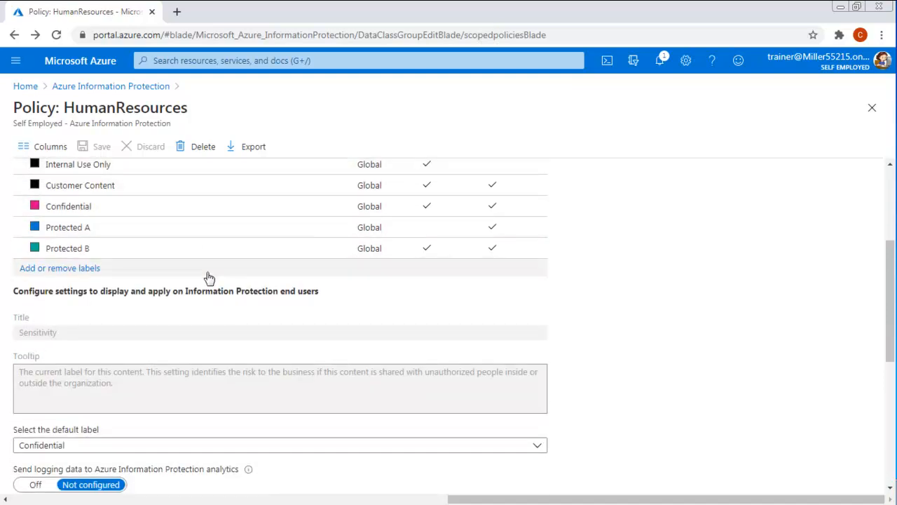
left_click(705, 312)
scroll(705, 312, "up", 2)
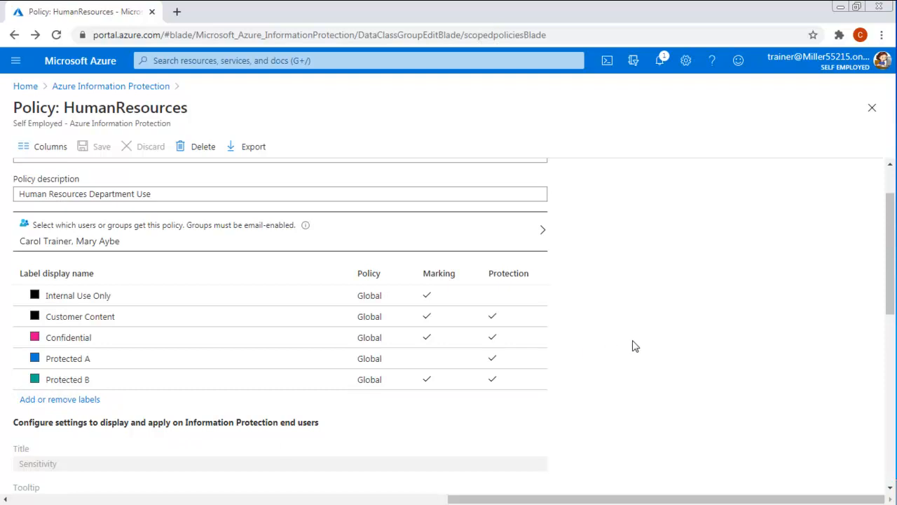
Add the Default Document Classification label to the HumanResources policy, then save the policy and confirm publishing it
left_click(63, 400)
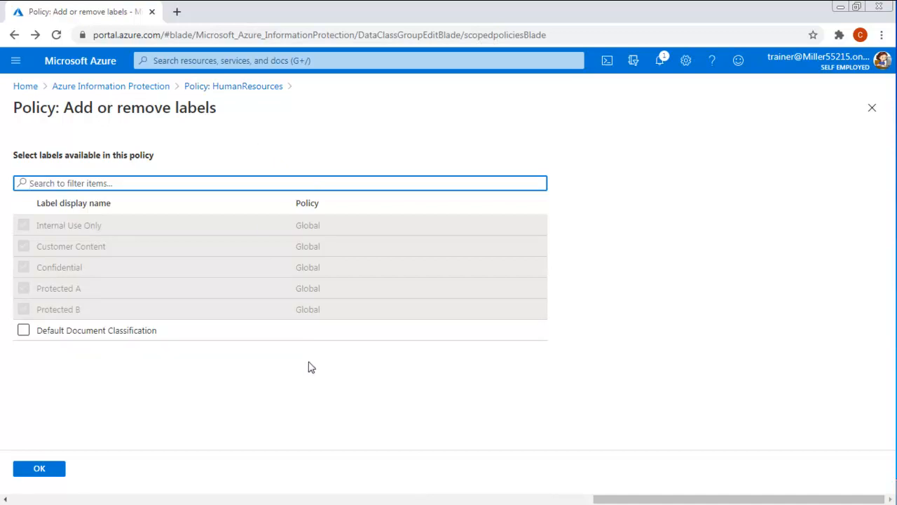
left_click(23, 331)
left_click(36, 467)
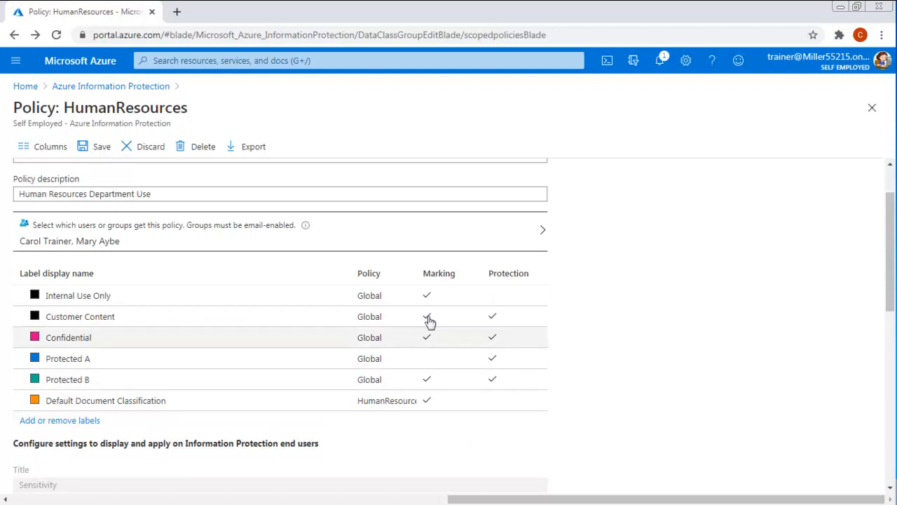
left_click(94, 150)
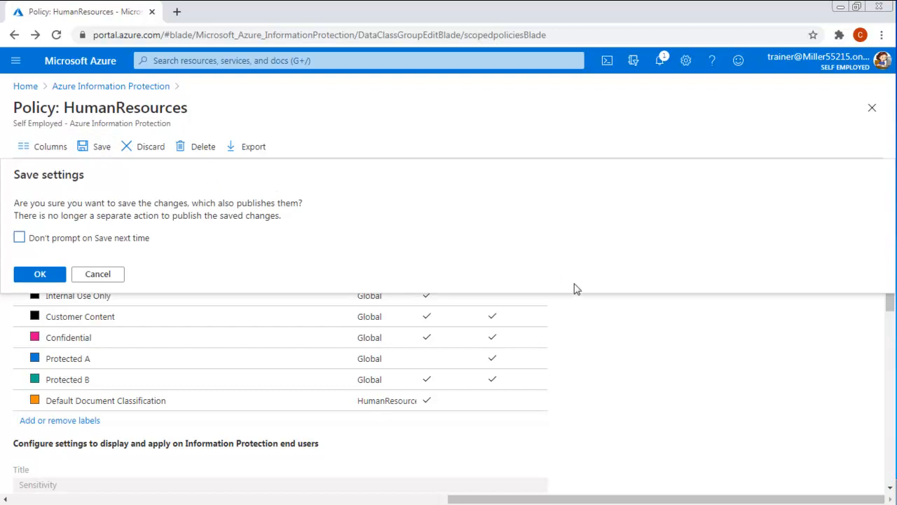
left_click(40, 275)
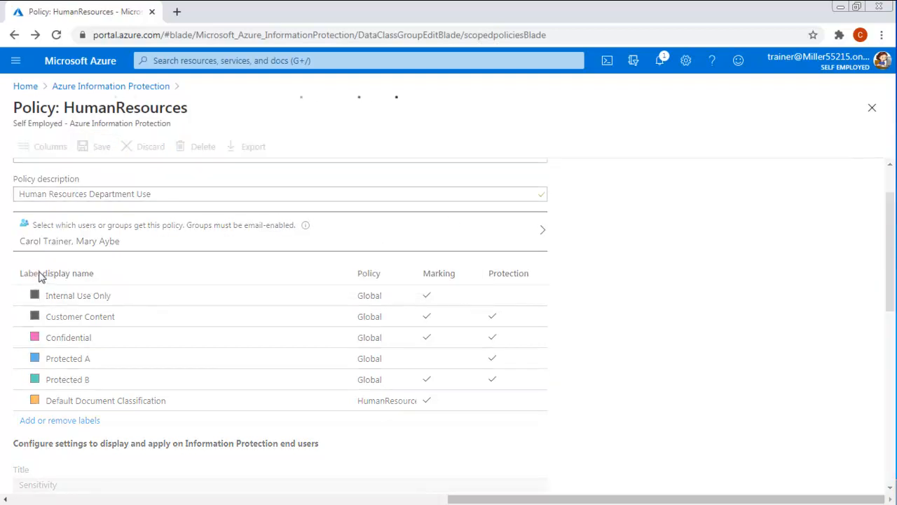